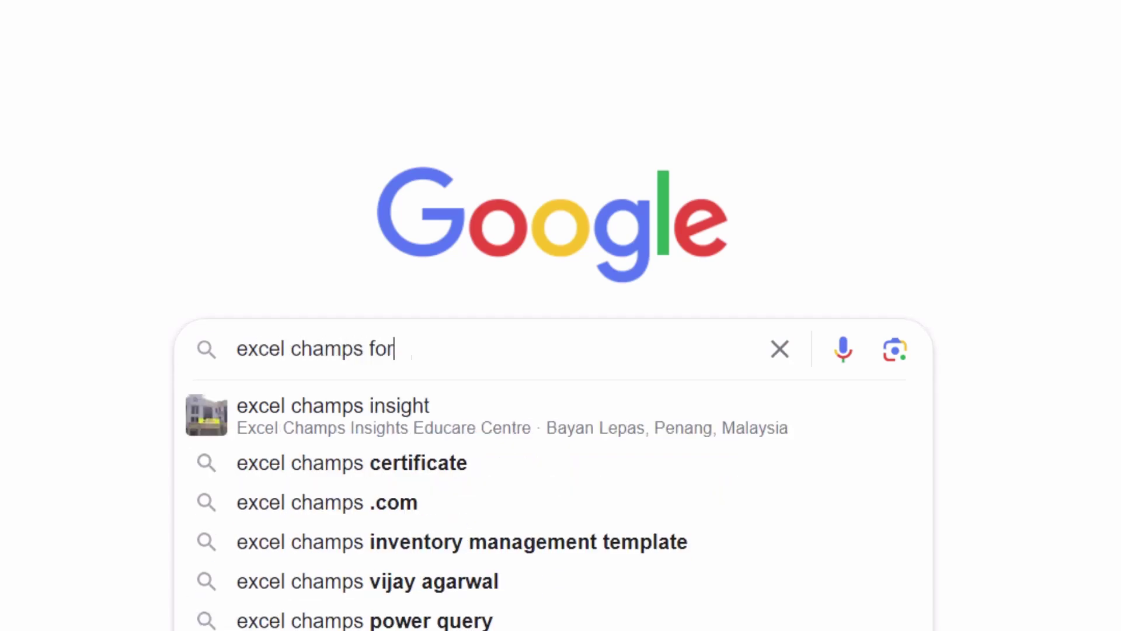
text(mulas)
- Search Google for 'excel champs formulas' and open the '200+ Excel Formulas List' result
key(Return)
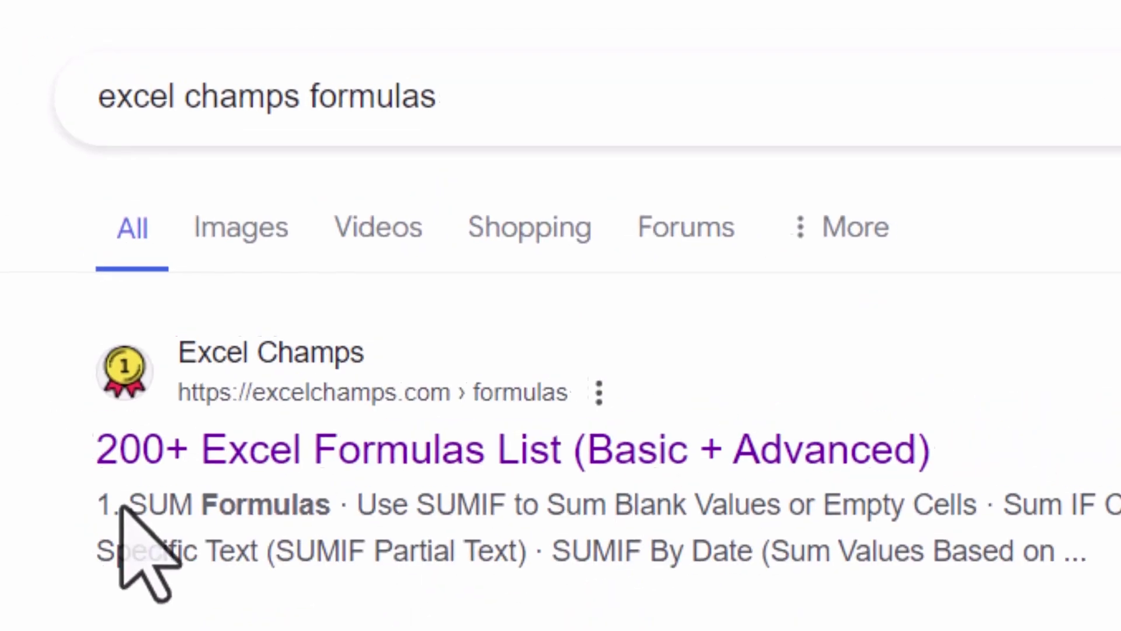
click(289, 448)
scroll(215, 204, down, 3)
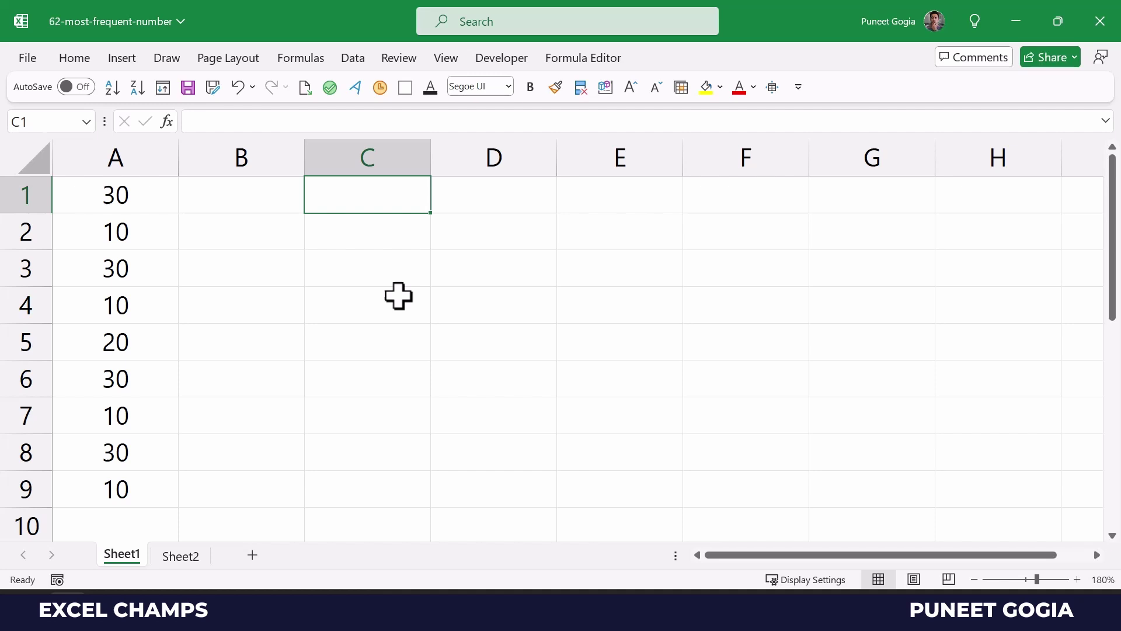
text(=mo)
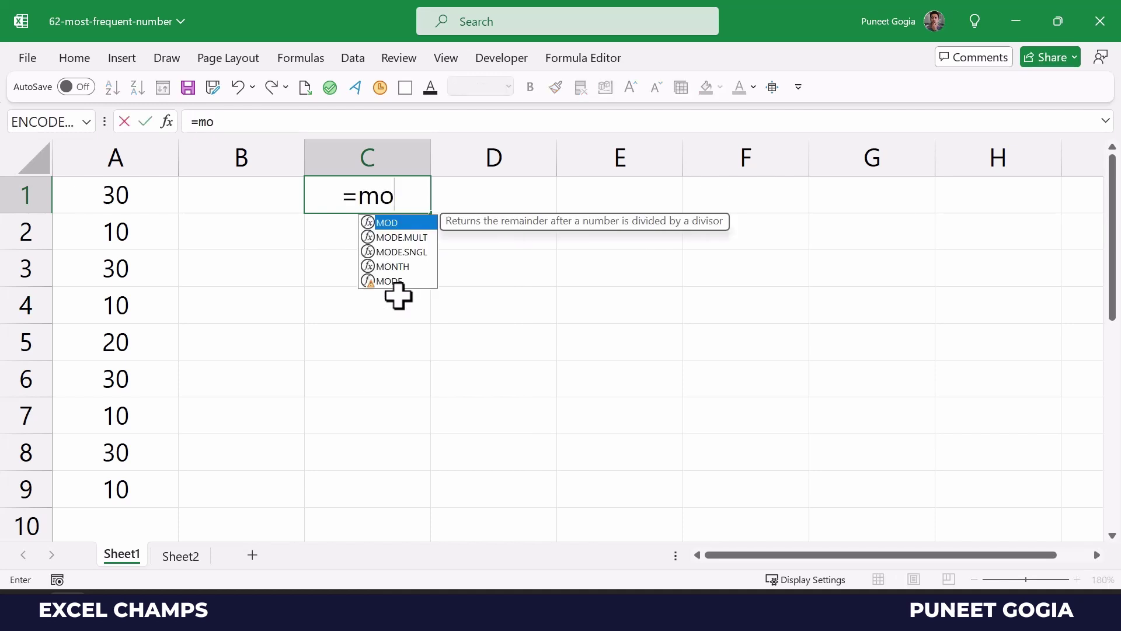
text(d)
- Enter =MODE(A1:A9) in C1 so it returns 30
key(Down)
key(Down)
key(Down)
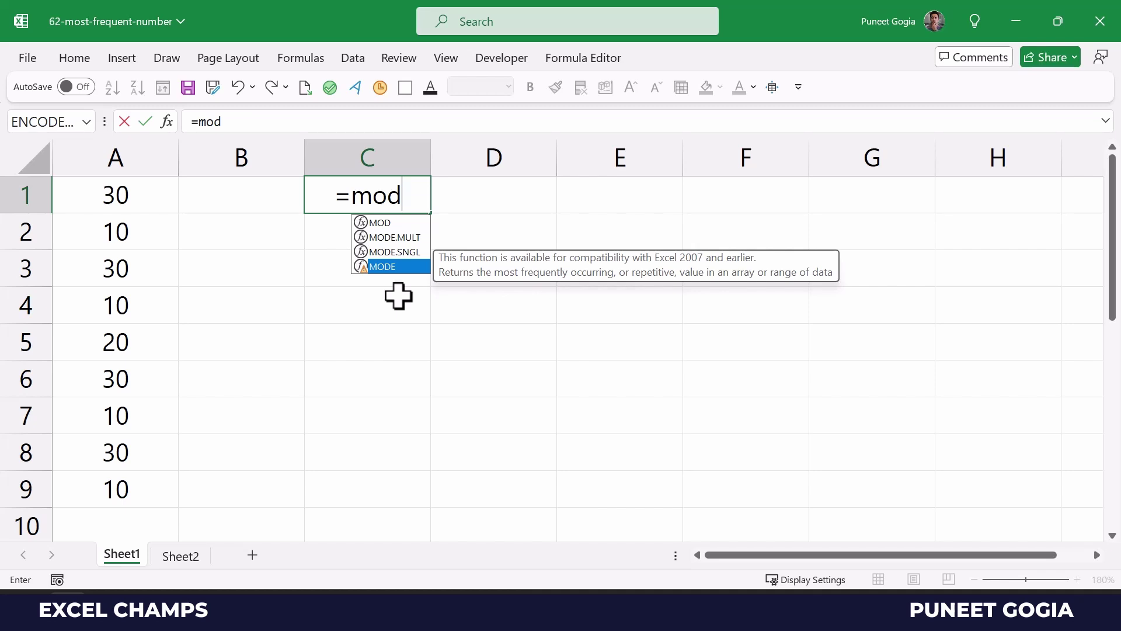
key(Tab)
key(Left)
key(Left)
key(ctrl+shift+Down)
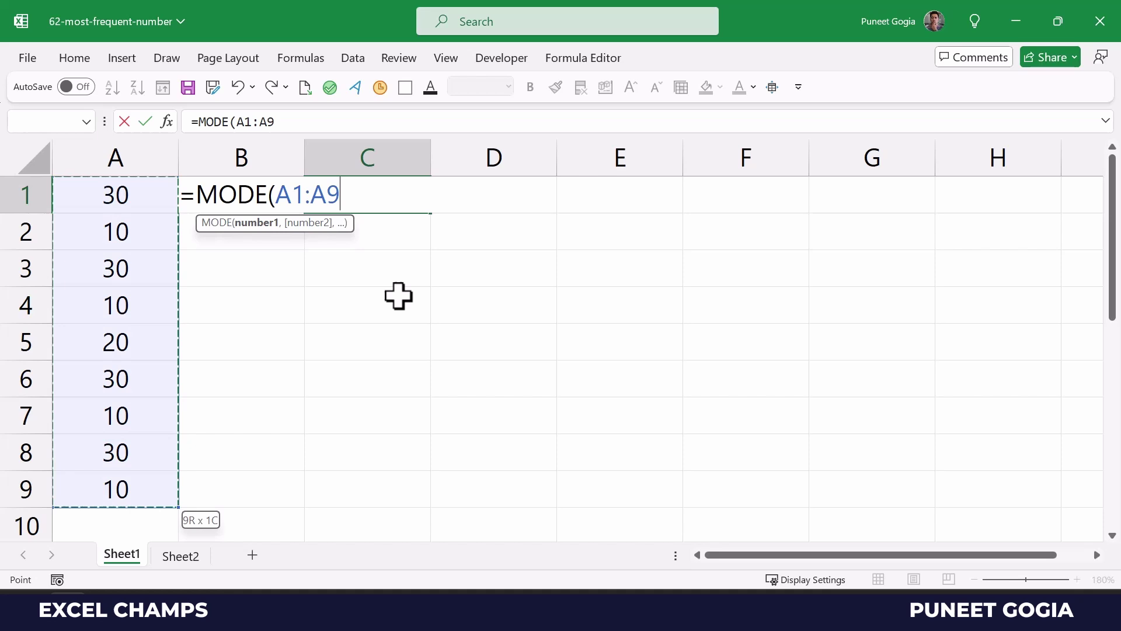
text())
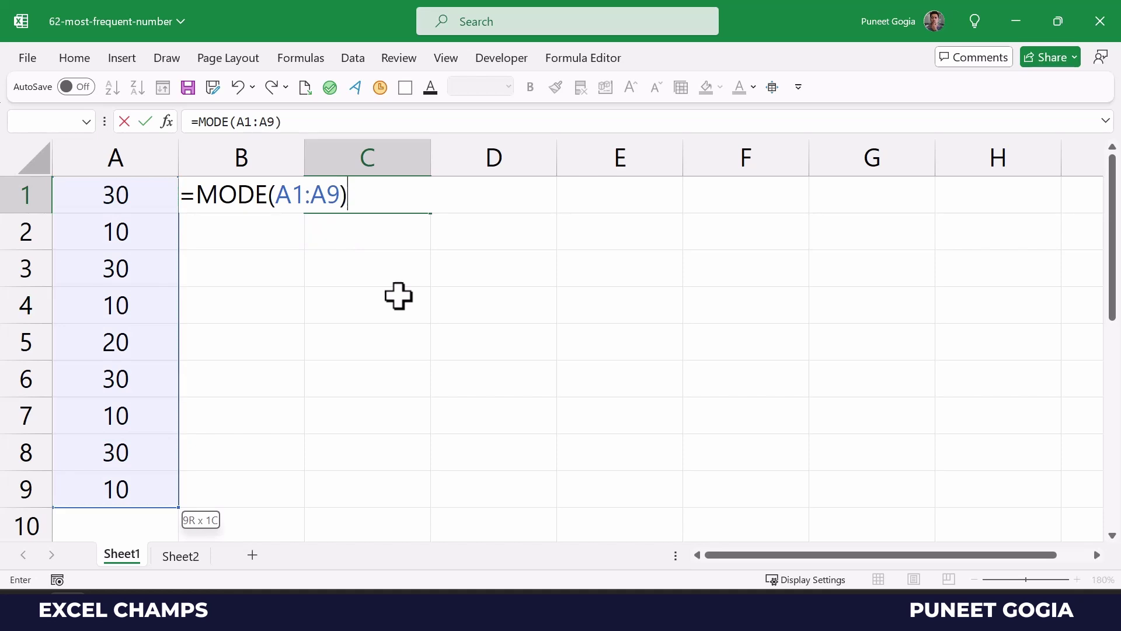
key(Return)
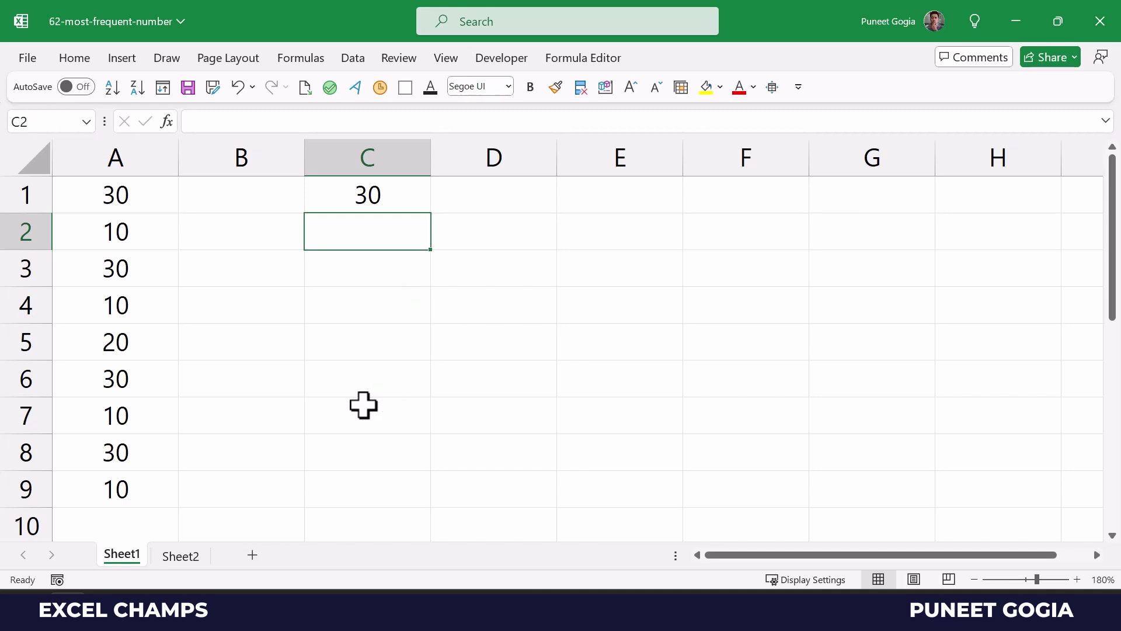
click(159, 491)
click(139, 418)
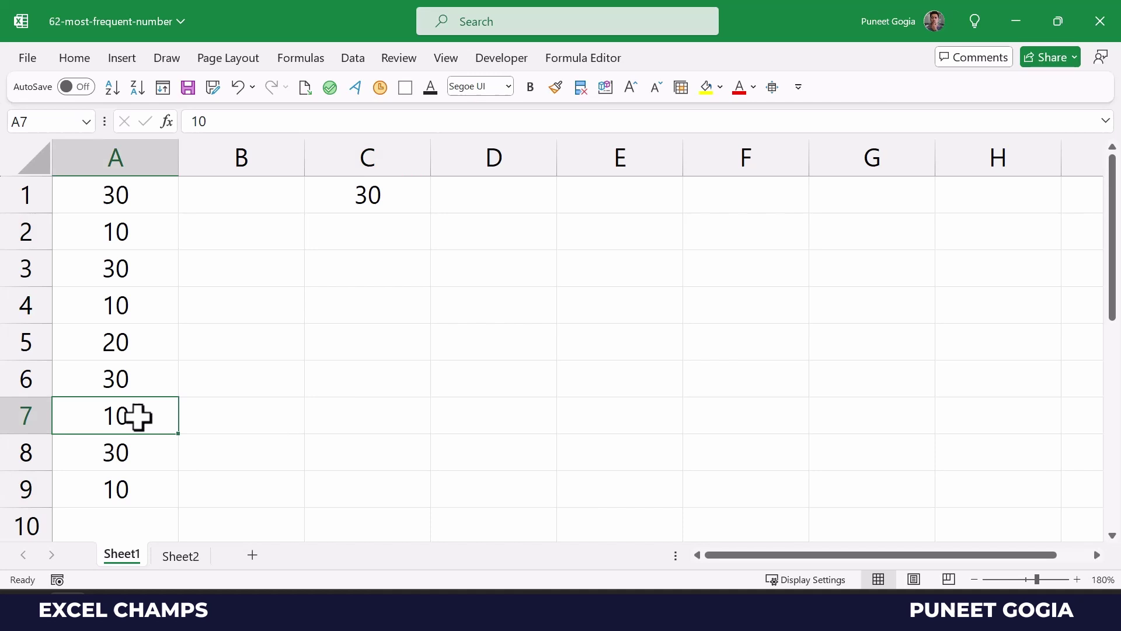
click(154, 307)
click(143, 237)
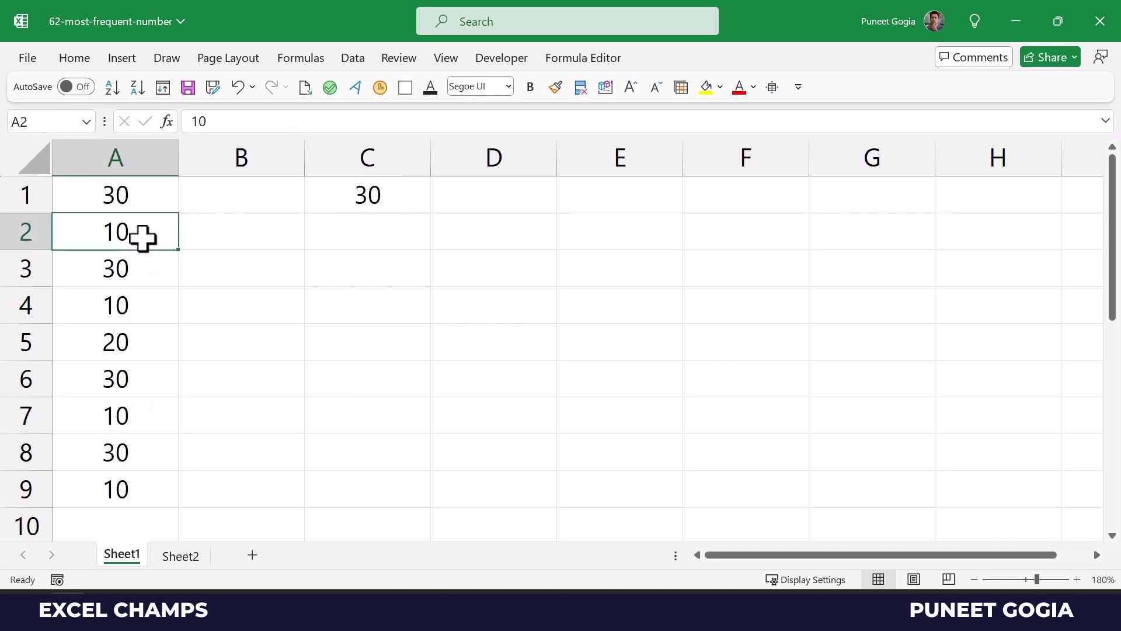
click(148, 201)
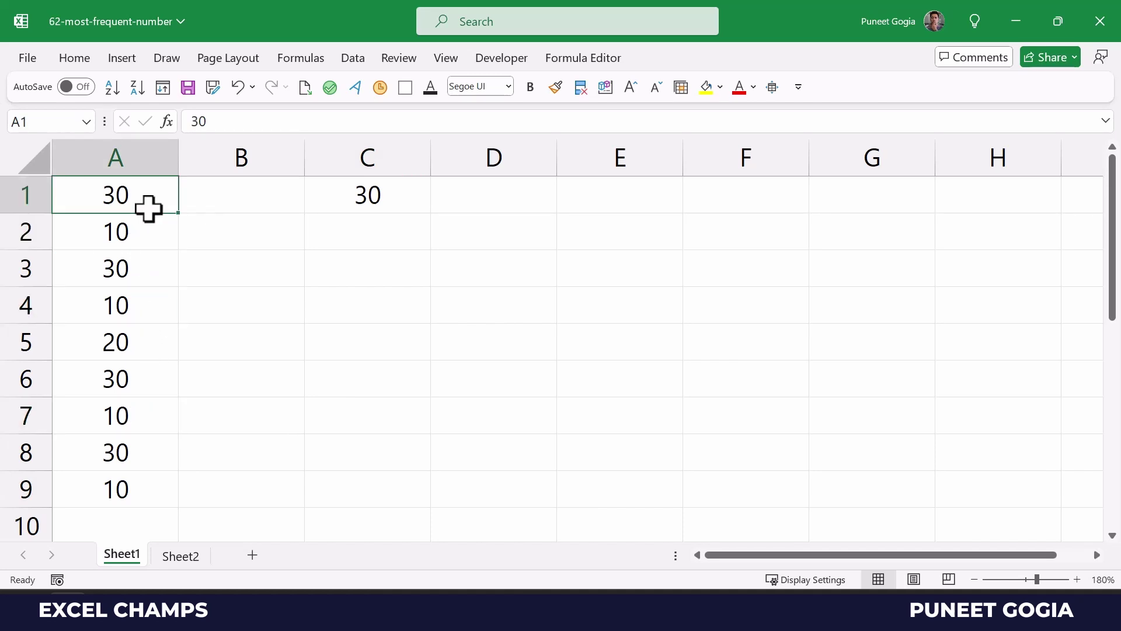
click(151, 263)
click(150, 391)
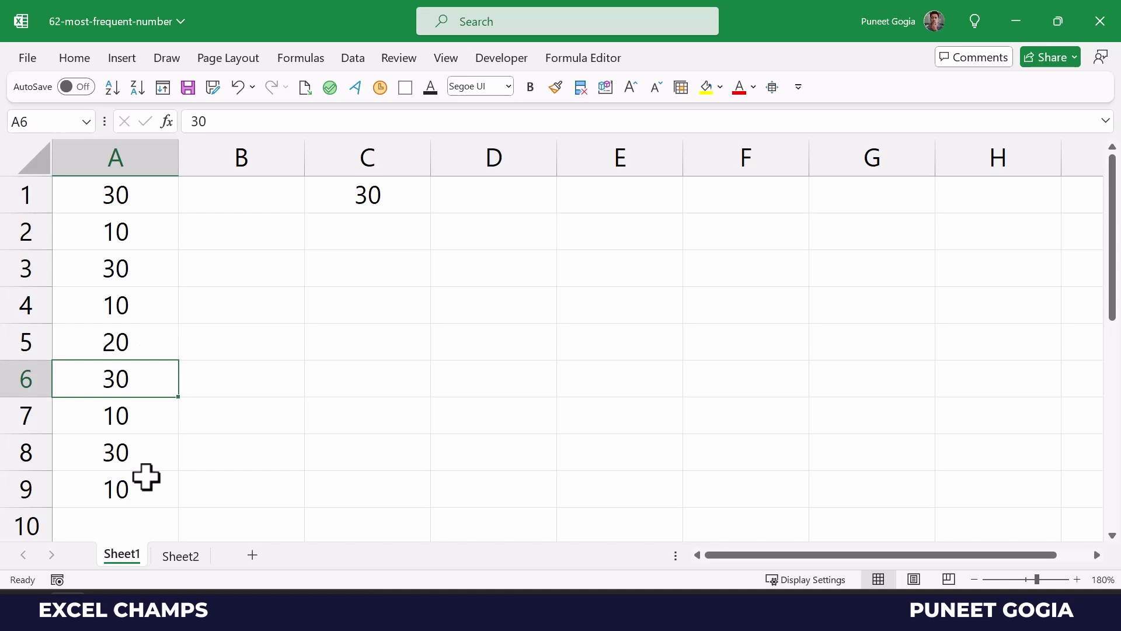
click(148, 460)
click(149, 493)
click(145, 410)
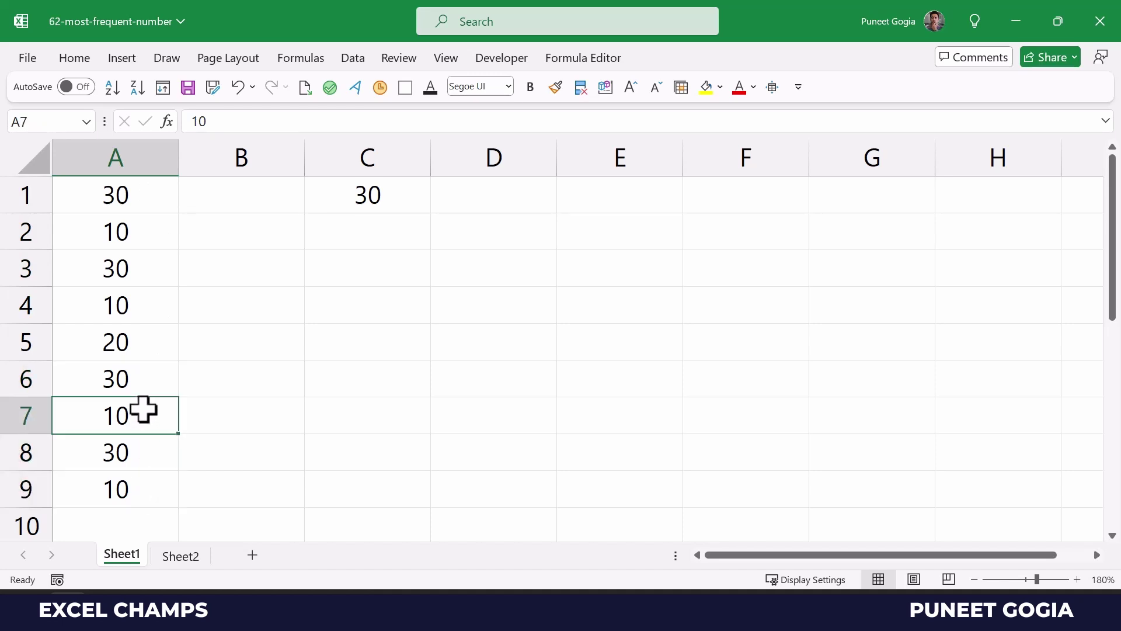
click(139, 307)
click(138, 226)
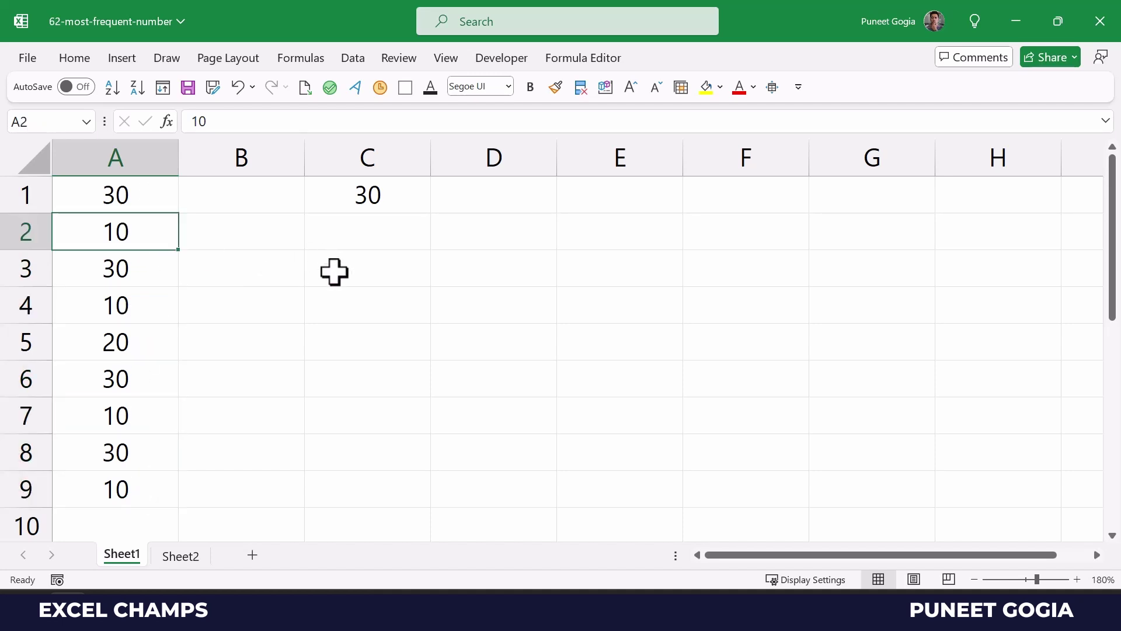
click(334, 271)
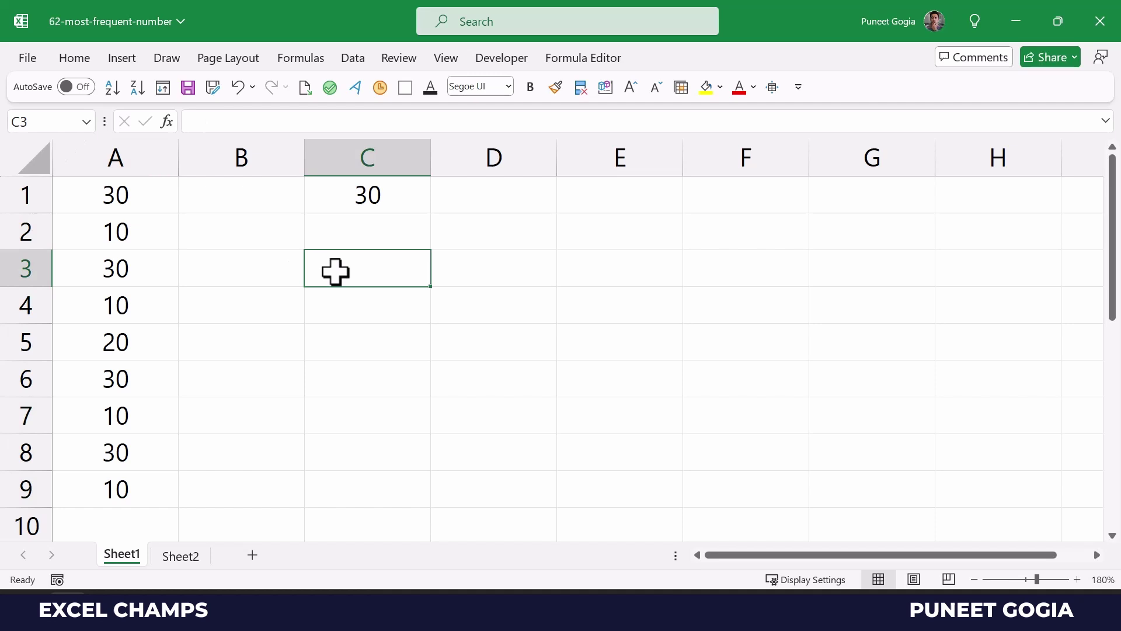
text(=)
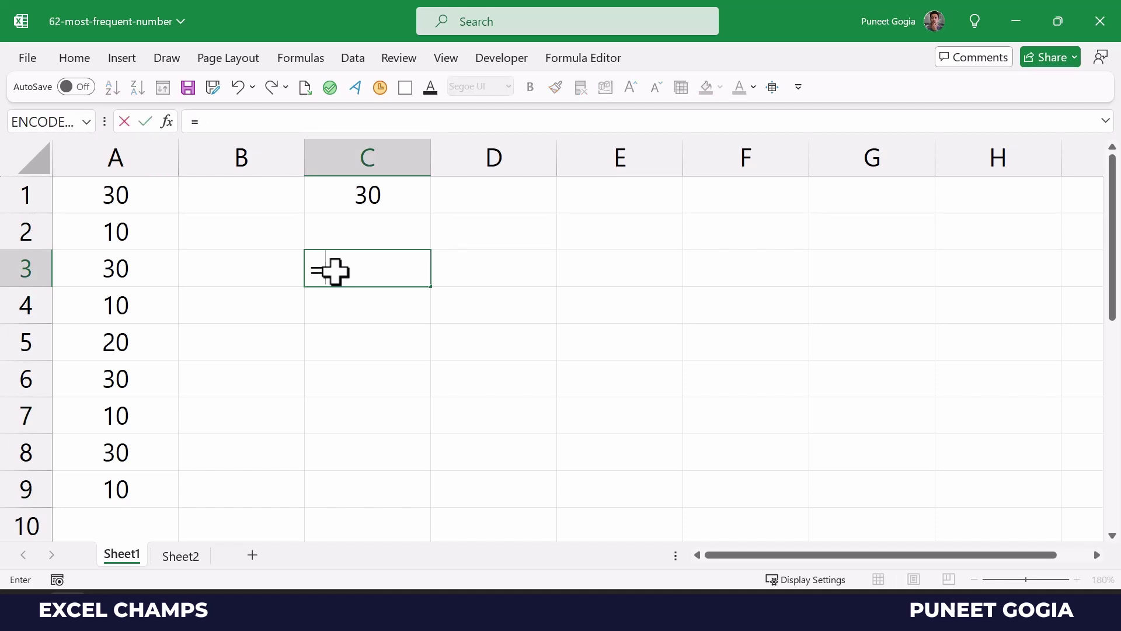
text(Mod)
- Enter =MODE.MULT(A1:A9) in C3, spilling 30 and 10 into C3:C4
key(Down)
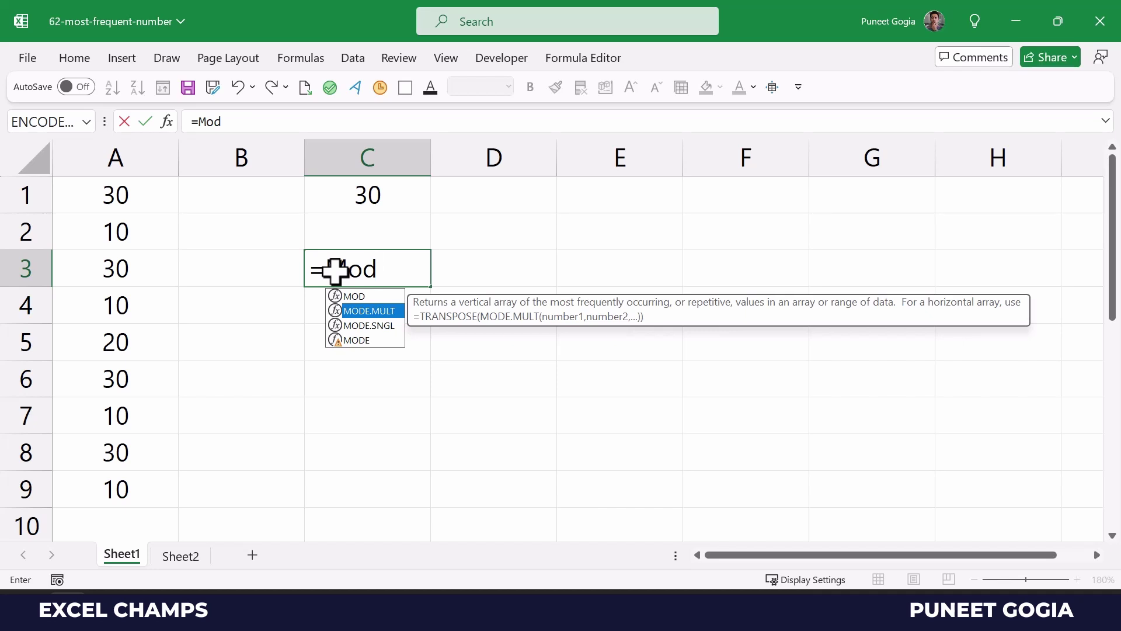
key(Tab)
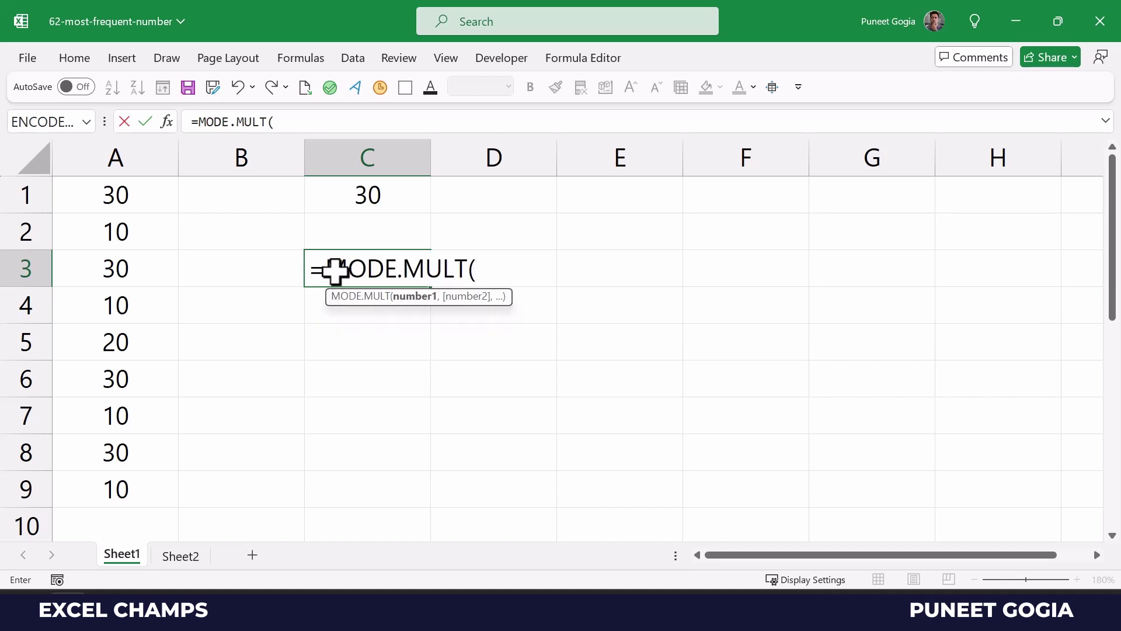
key(Left)
key(Left)
key(Up)
key(Up)
key(ctrl+shift+Down)
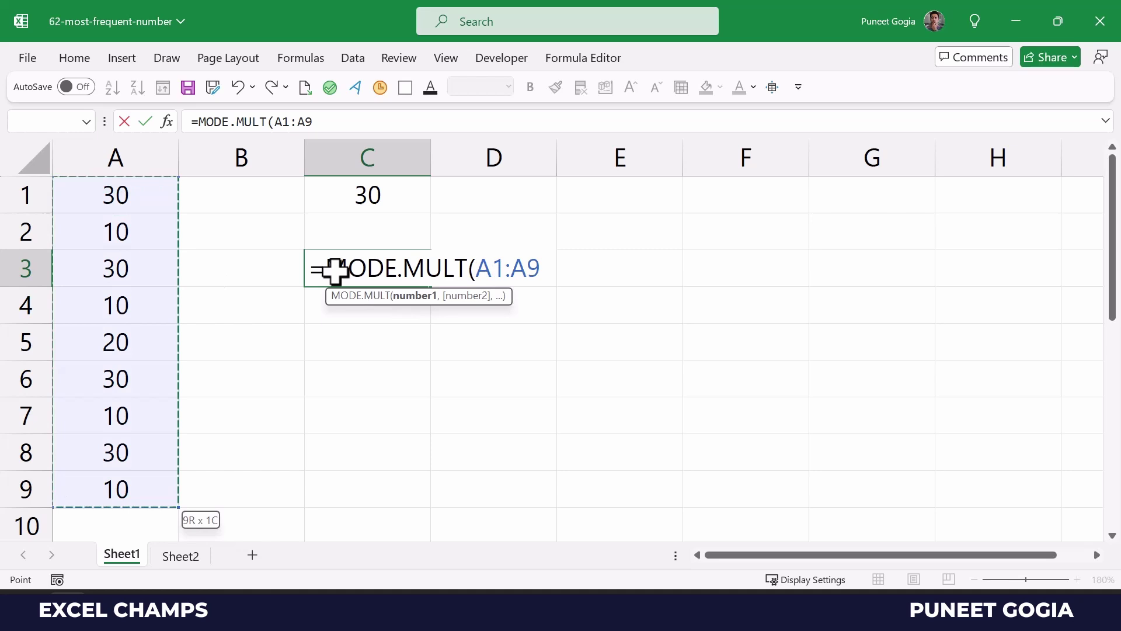
text())
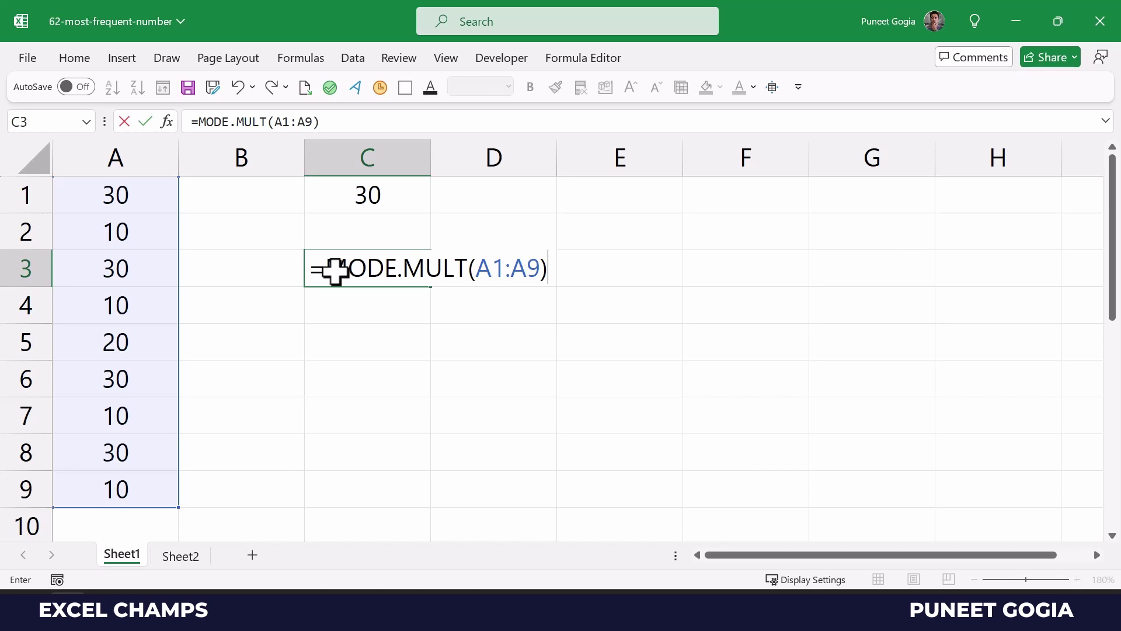
key(Return)
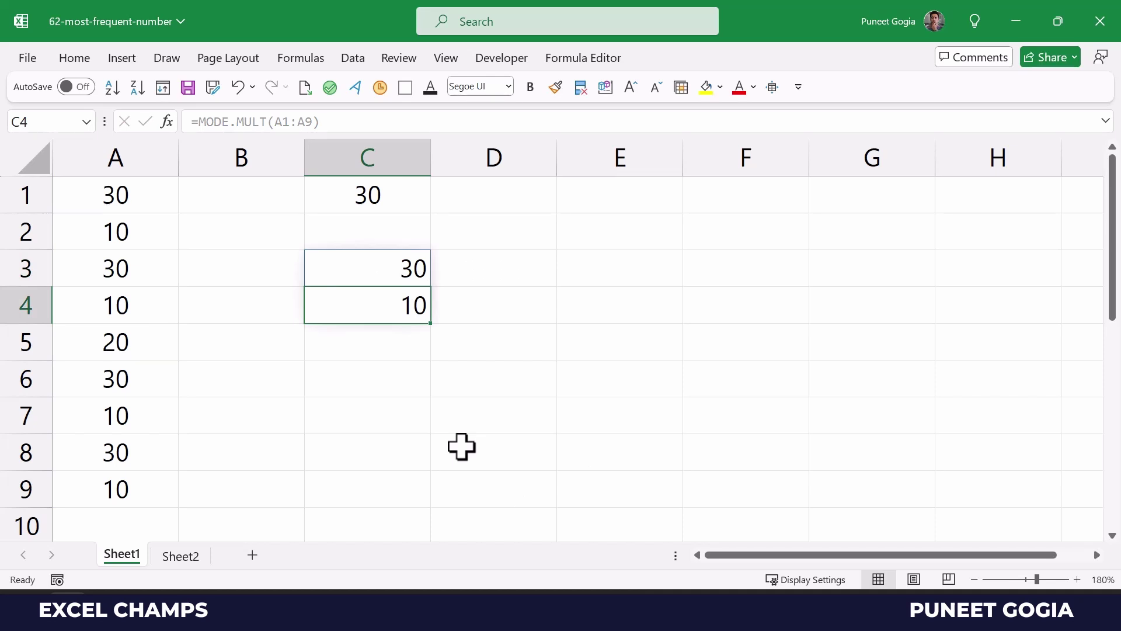
- Build =TRANSPOSE(MODE.MULT(A1:A9)) in cell C6
key(Down)
key(Down)
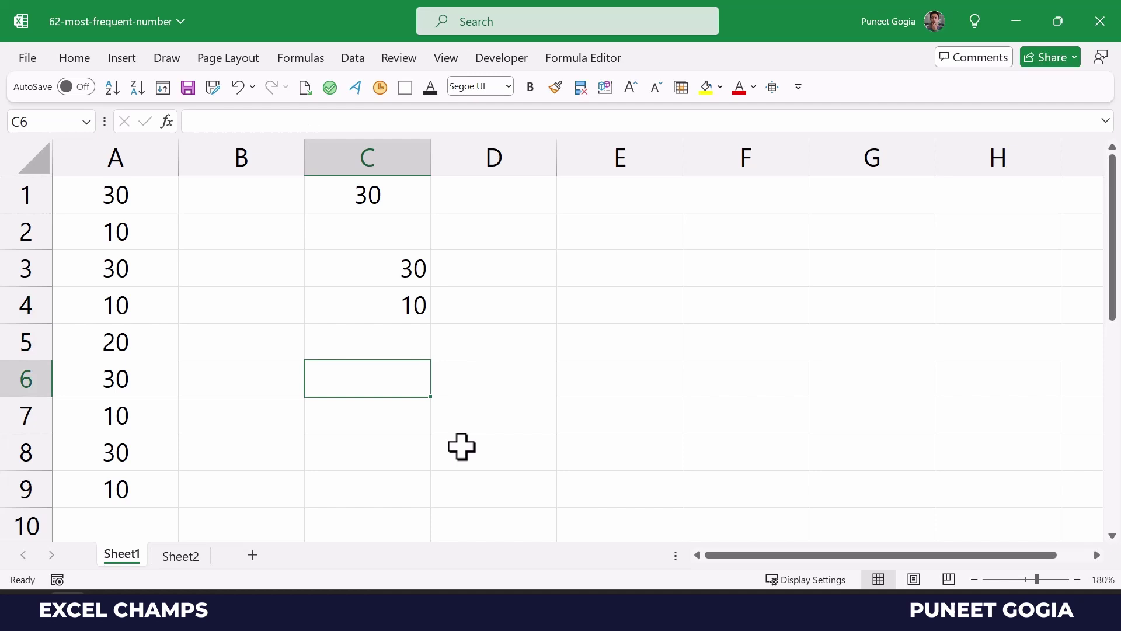
text(=tr)
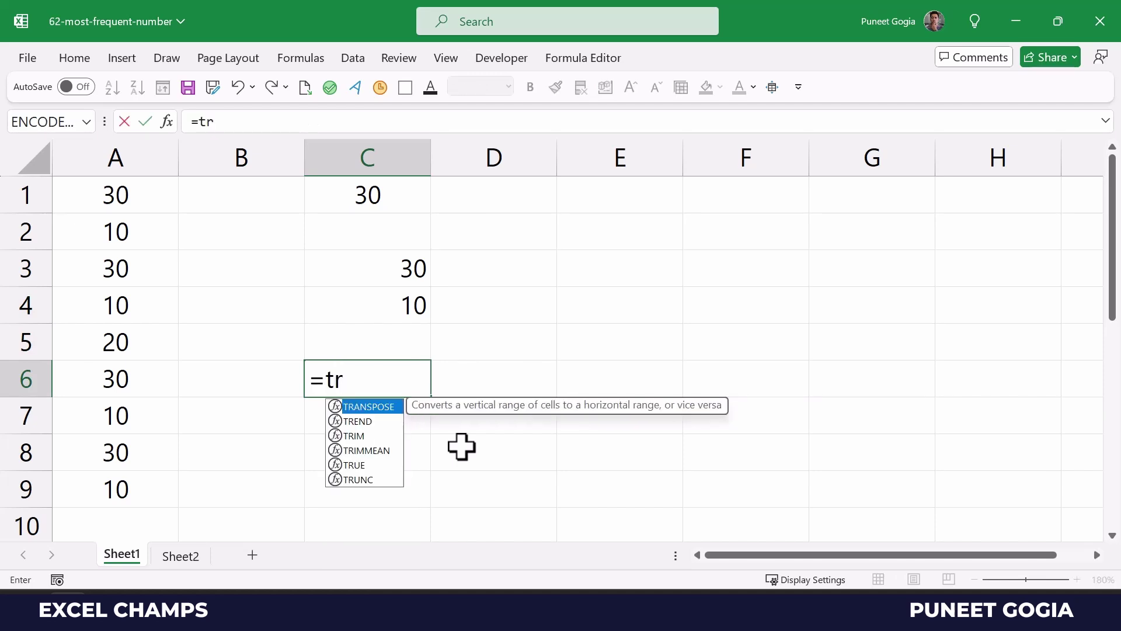
key(Tab)
text(MO)
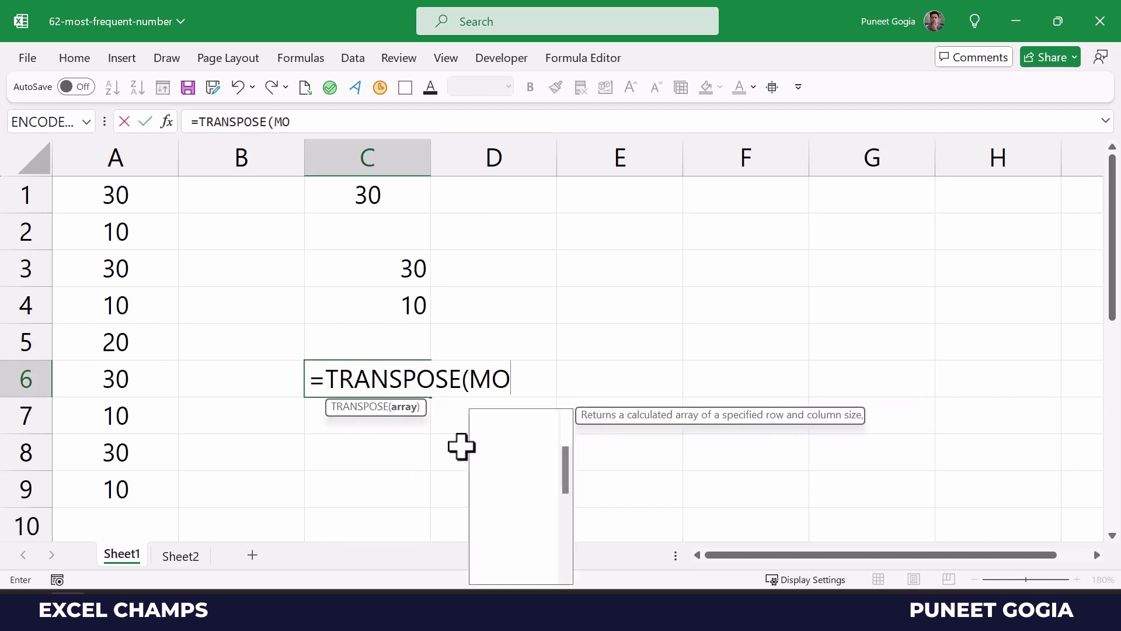
key(Down)
key(Tab)
key(Left)
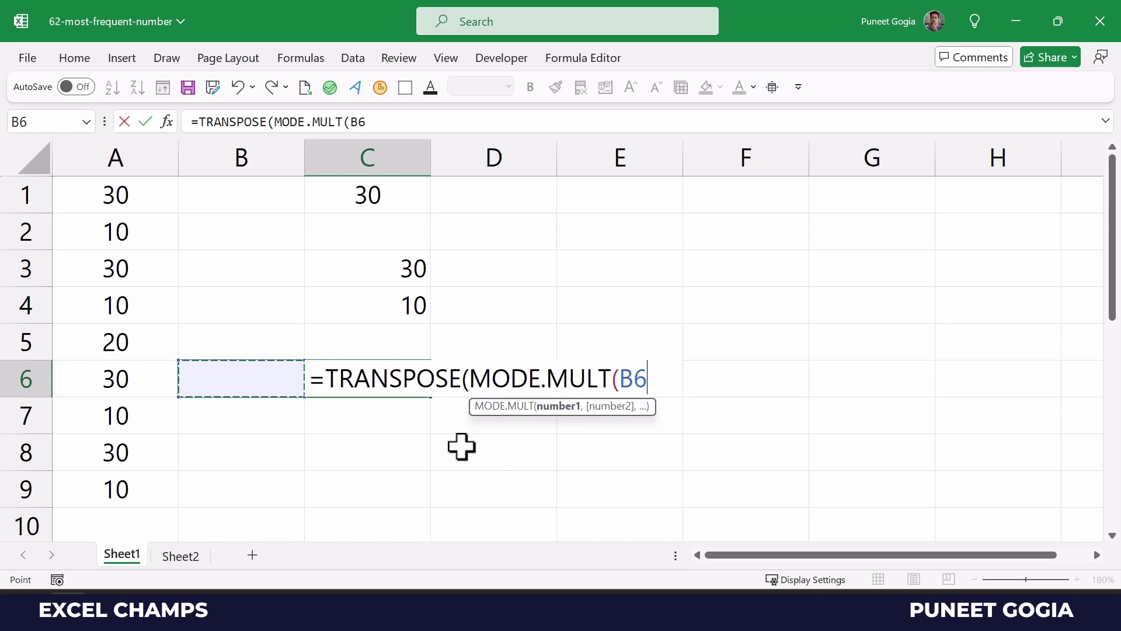
key(Left)
key(ctrl+Up)
key(ctrl+shift+Down)
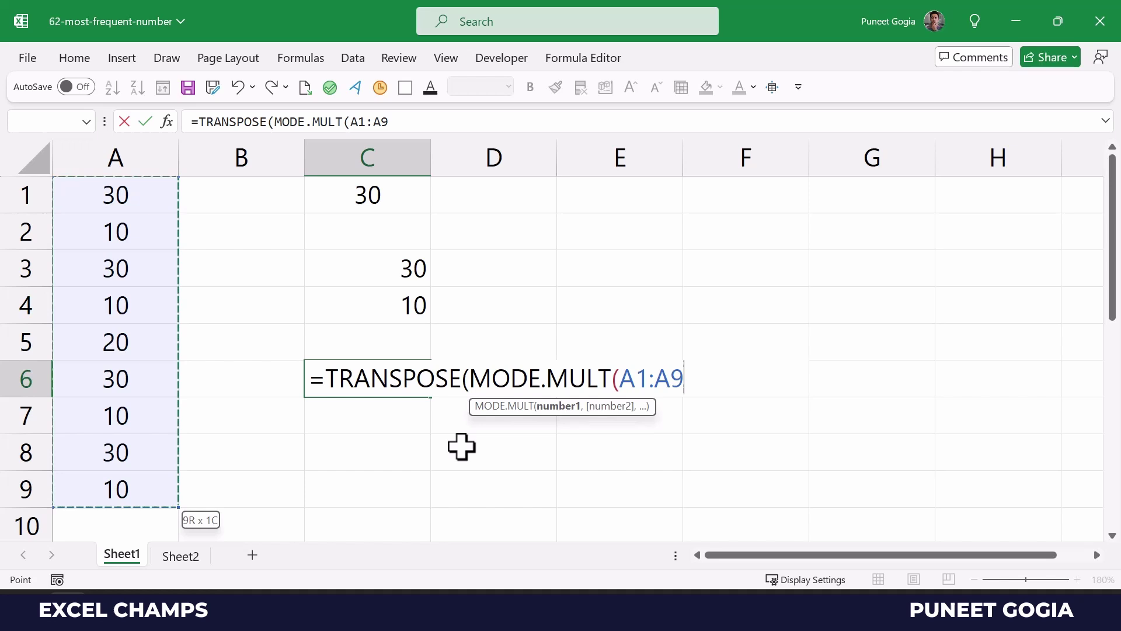
text()))
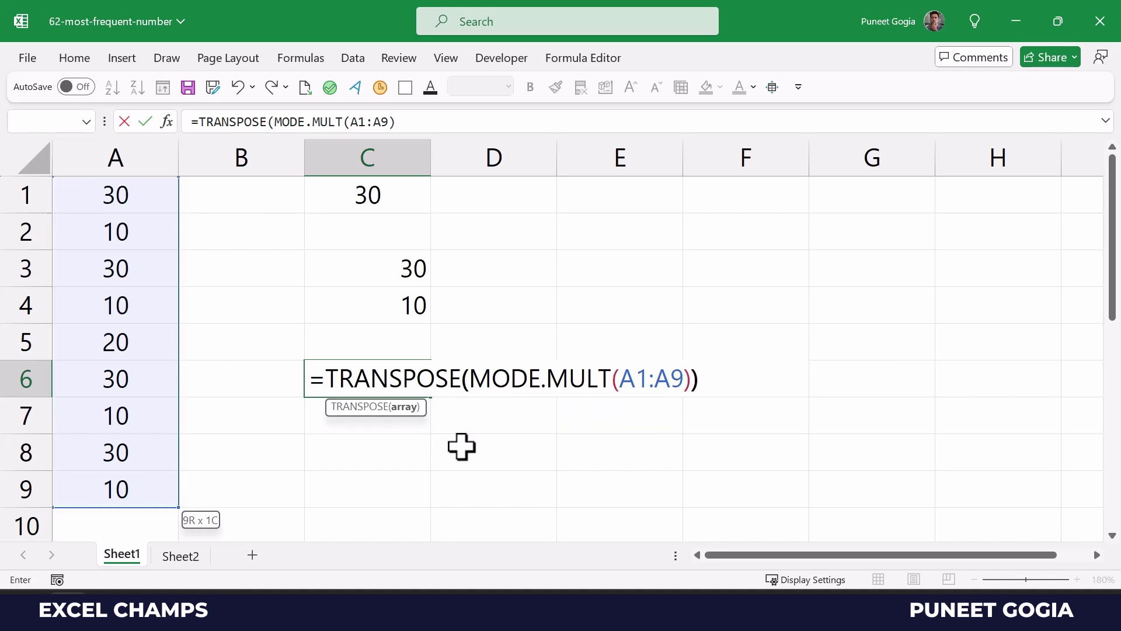
- Confirm the C6 formula and check the spilled 30 and 10 across C6:D6
key(Return)
key(Up)
key(Right)
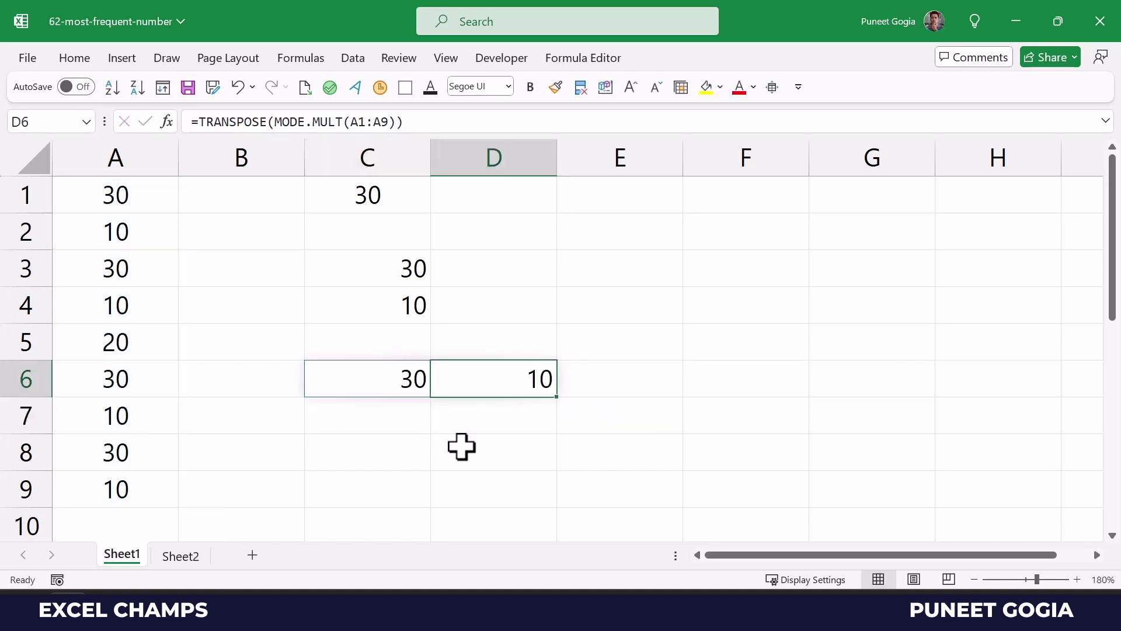
key(Left)
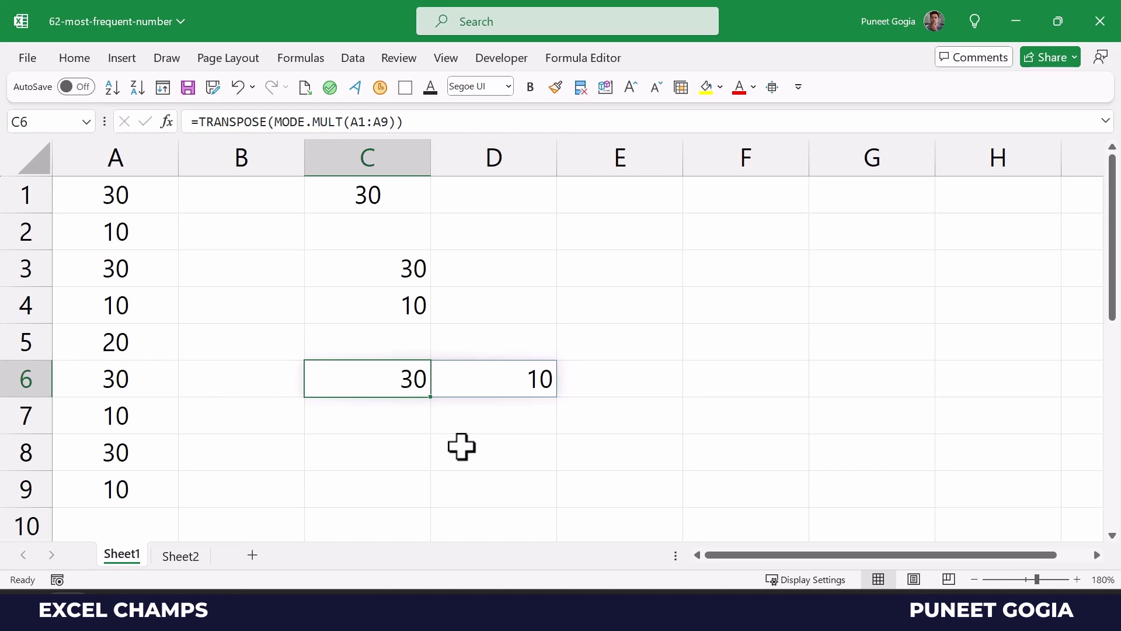